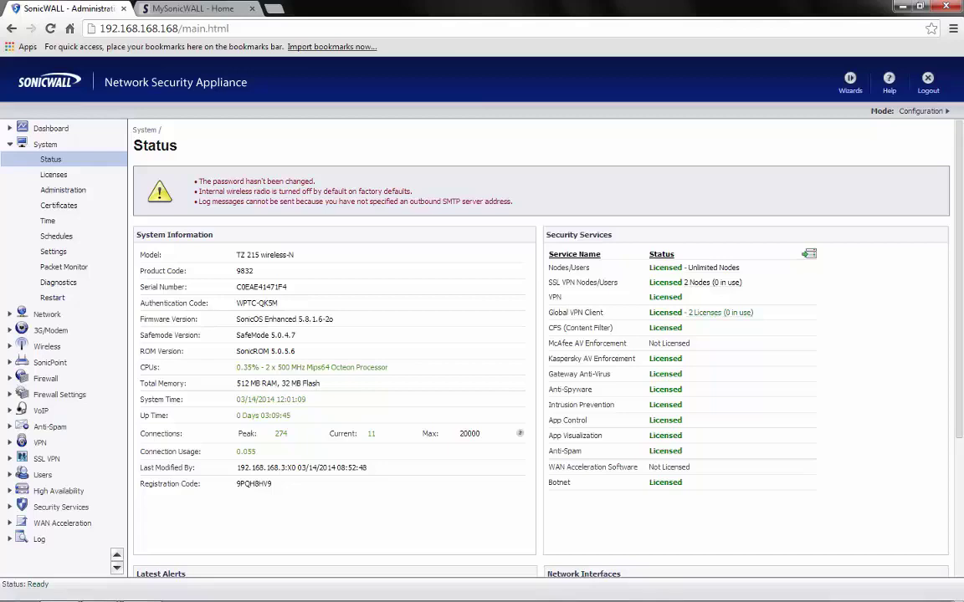
In MySonicWALL's Download Center, set the Software Type to TZ 215W Firmware
click(192, 9)
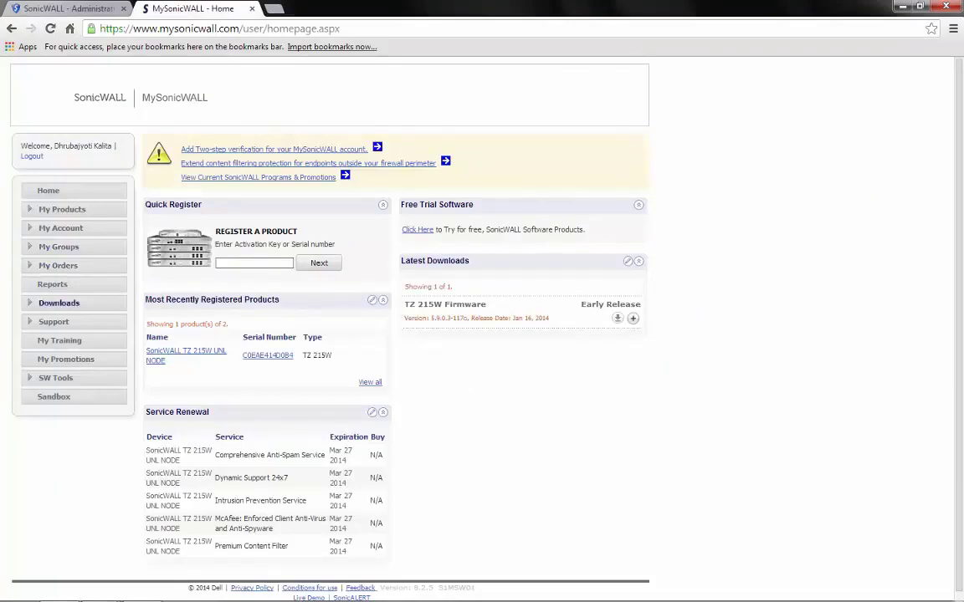
click(58, 304)
click(61, 319)
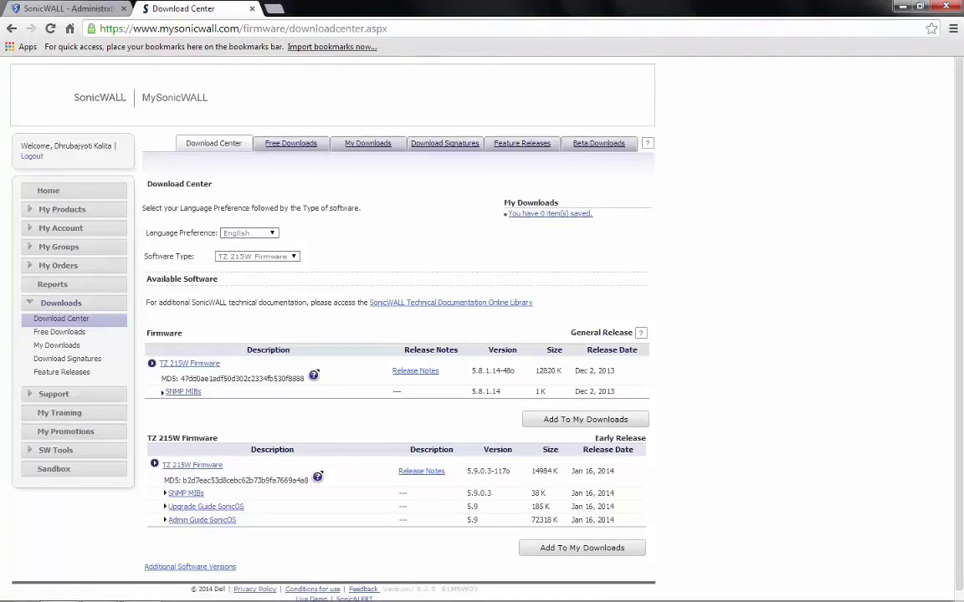
click(256, 256)
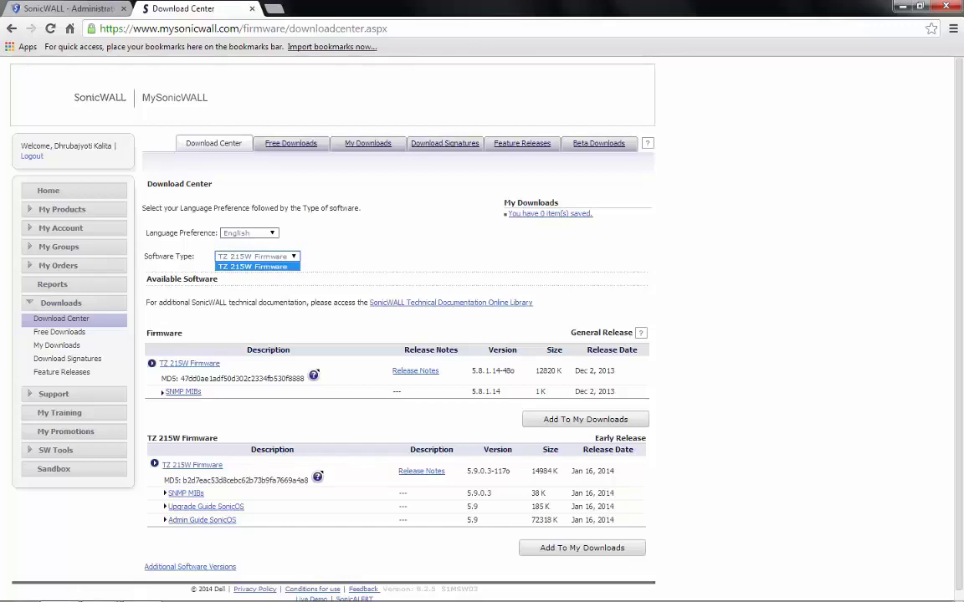
key(Return)
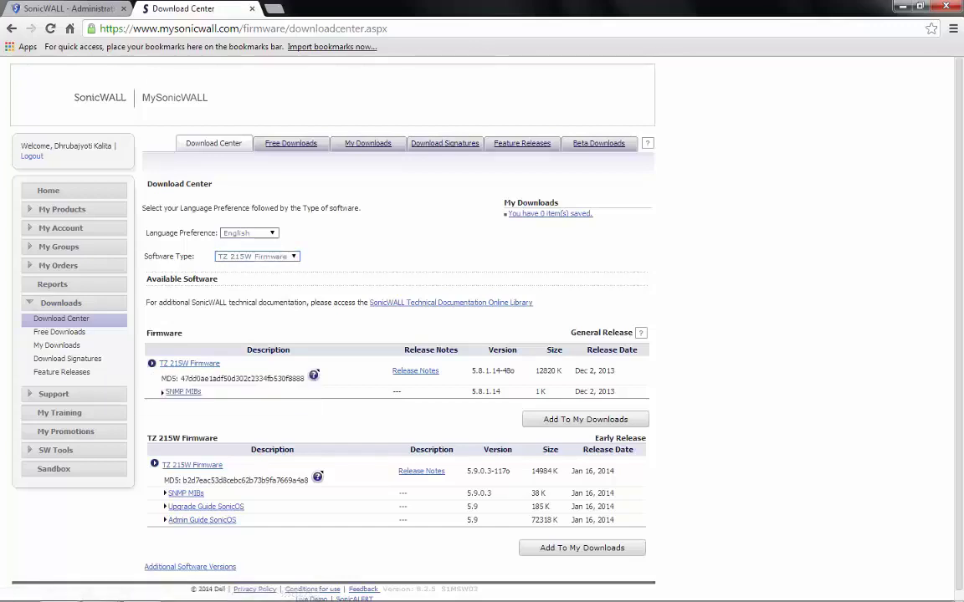
Start downloading the TZ 215W general-release firmware 5.8.1.14-48o and return to the firewall page
scroll(482, 326, down, 1)
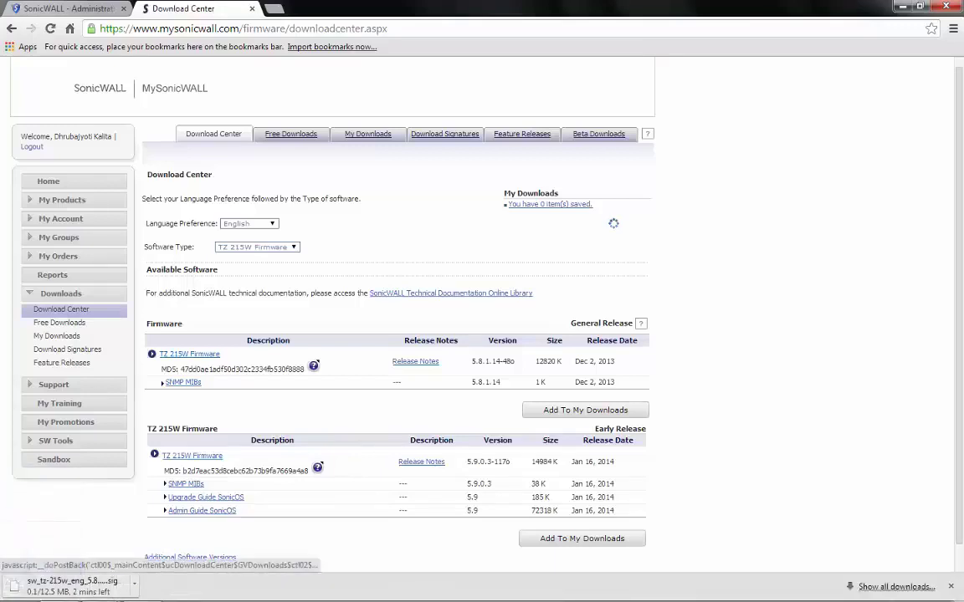
drag(393, 361, 600, 323)
click(504, 361)
click(600, 323)
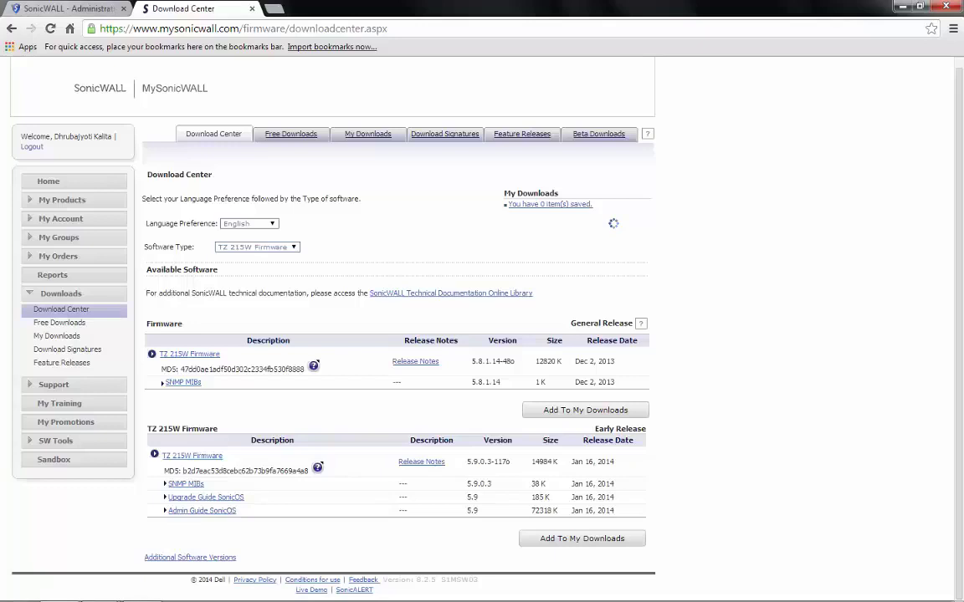
key(ctrl+1)
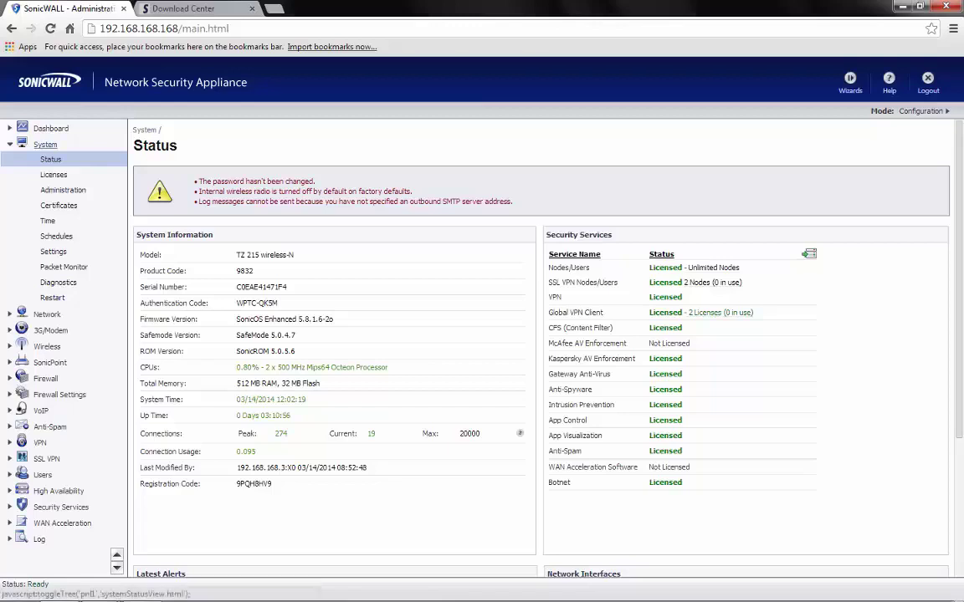
Export the current firewall configuration from System > Settings to a .exp backup file
click(45, 145)
click(45, 145)
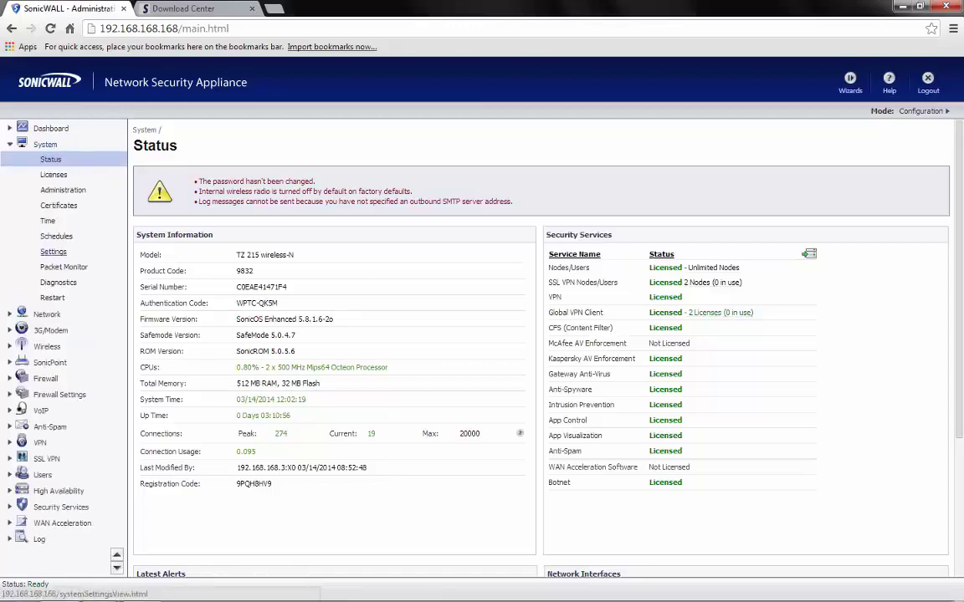
click(53, 252)
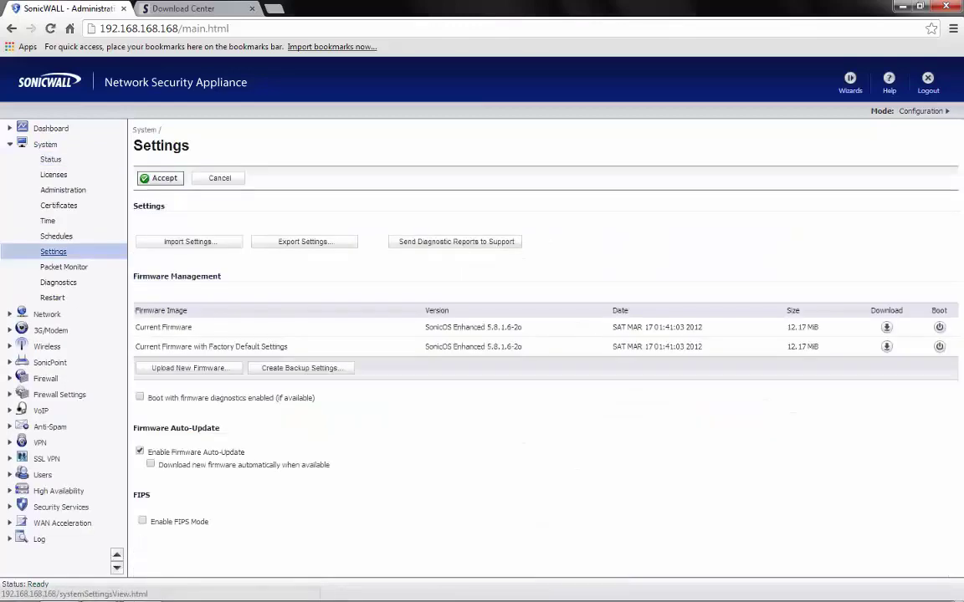
click(304, 241)
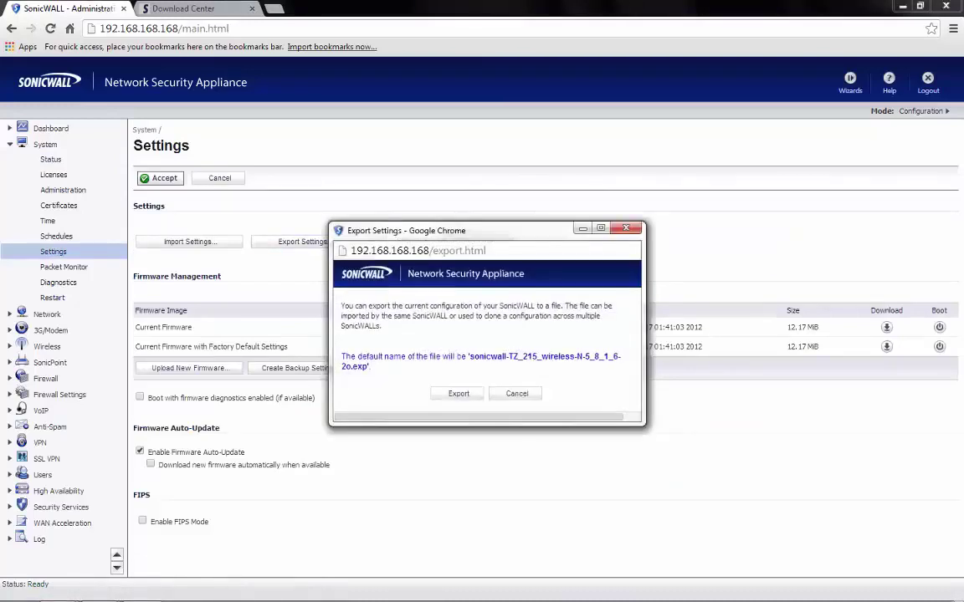
click(458, 393)
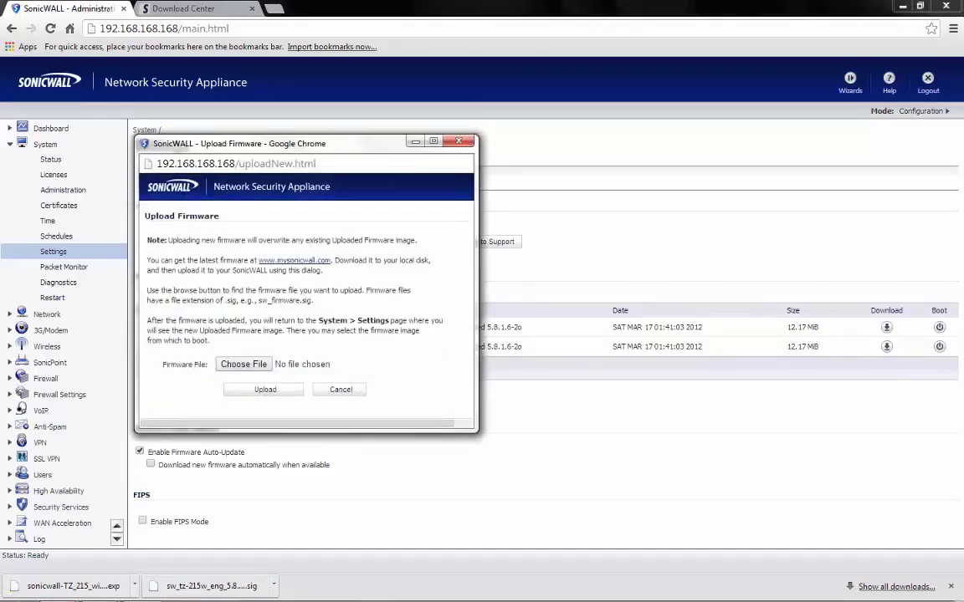
Upload the firmware file 'sw_tz-215w_eng_5.8.1.14 (2).sig' to the firewall
click(243, 364)
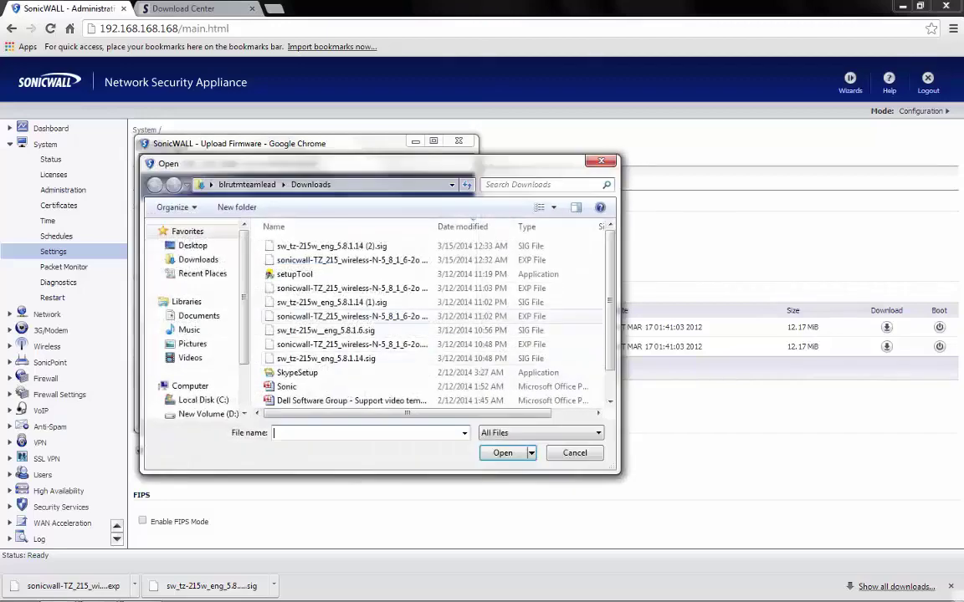
double_click(331, 246)
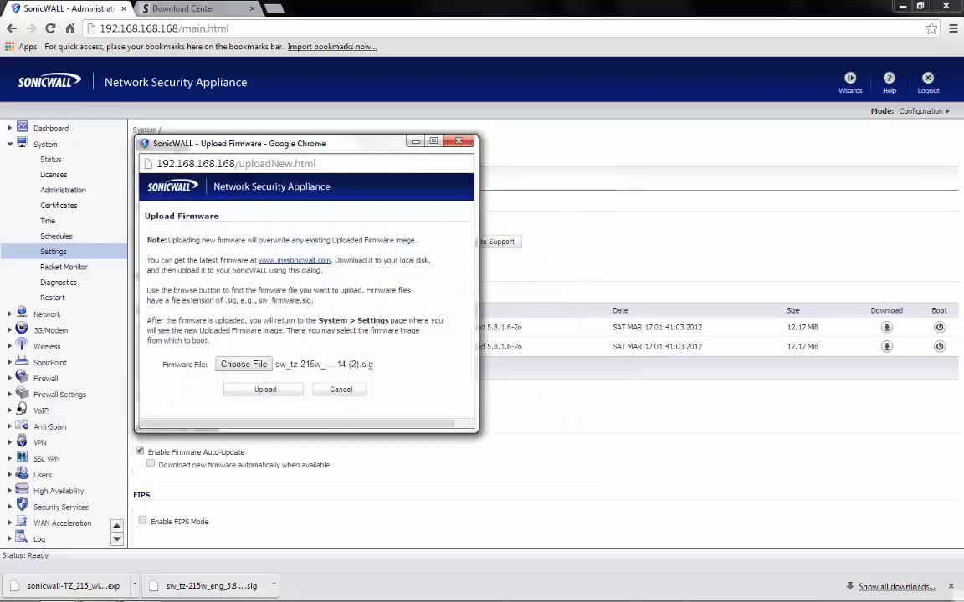
click(265, 389)
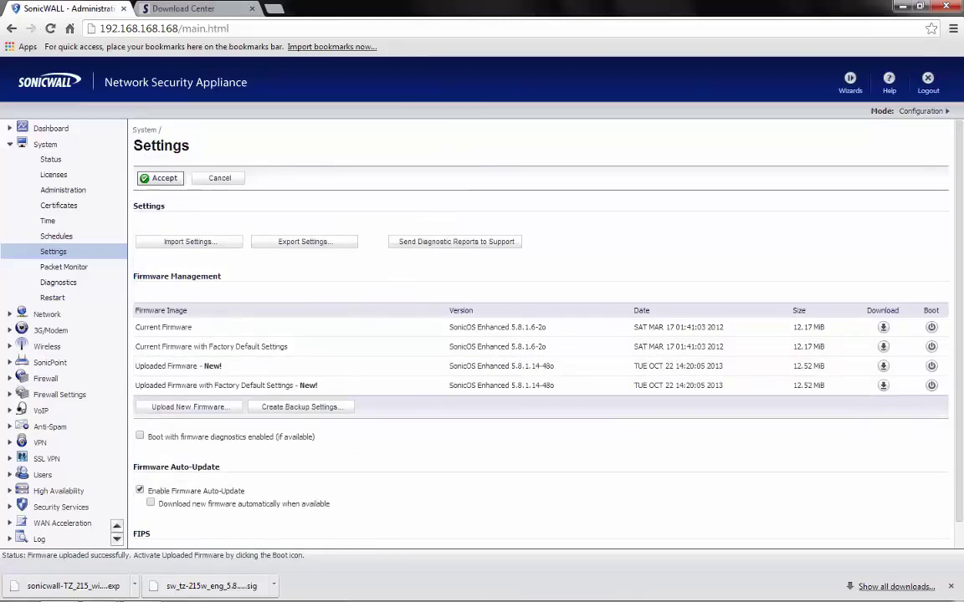
Boot the firewall on the uploaded 5.8.1.14-48o firmware, accepting the backup and boot warnings
drag(135, 327, 221, 366)
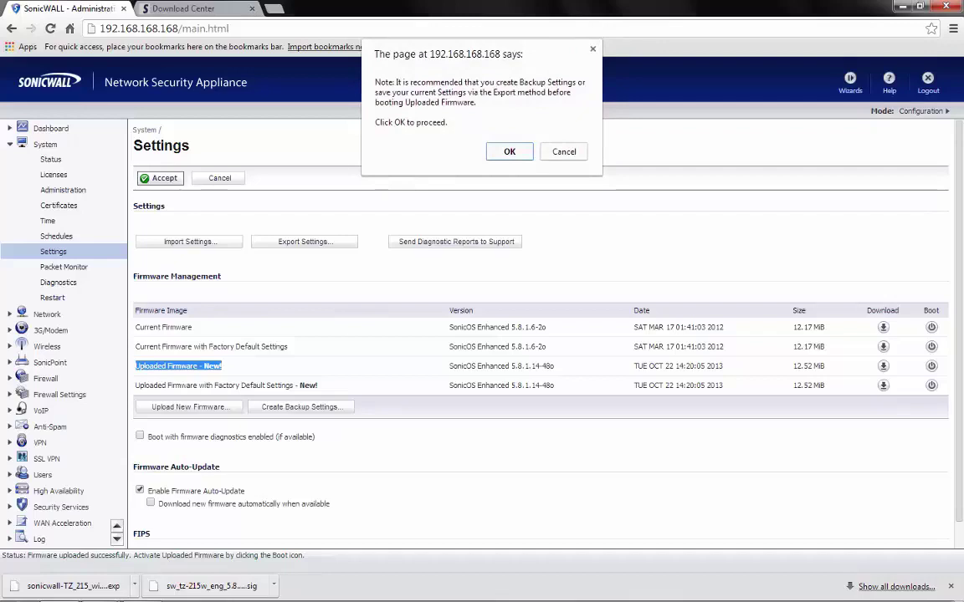
key(Return)
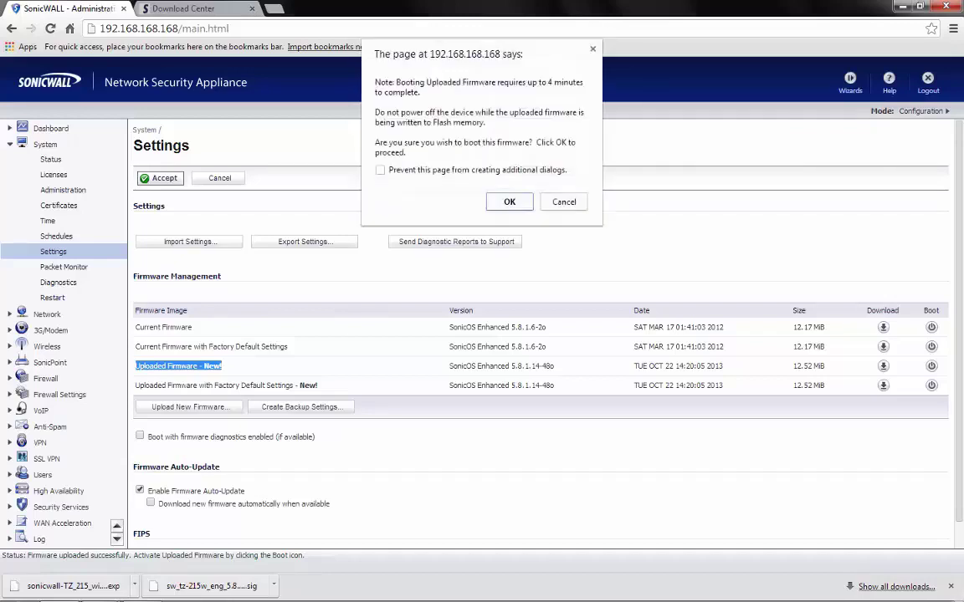
key(Return)
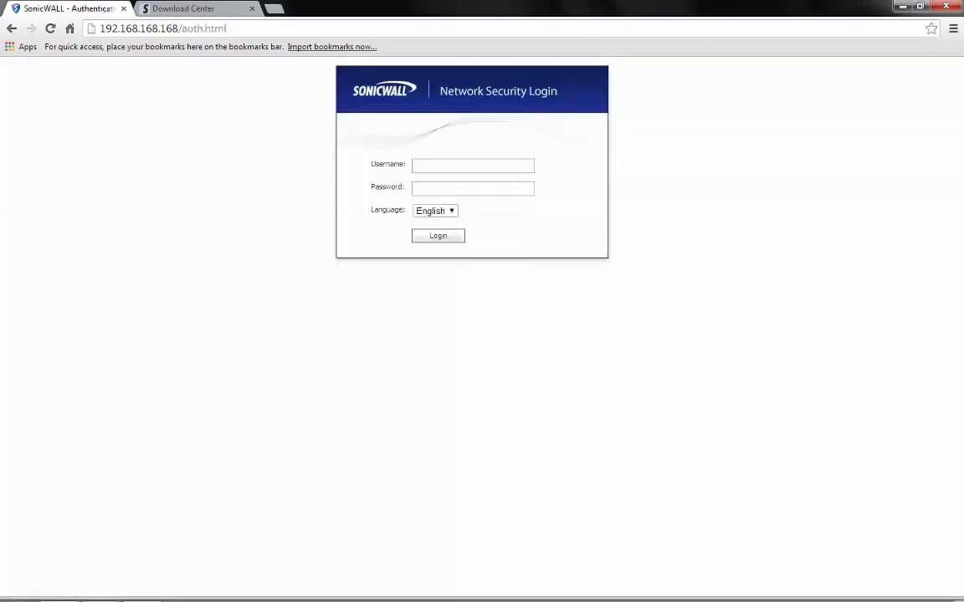
Log back in to the firewall with the administrator username and password
click(472, 166)
text(admin)
key(Tab)
text(pass)
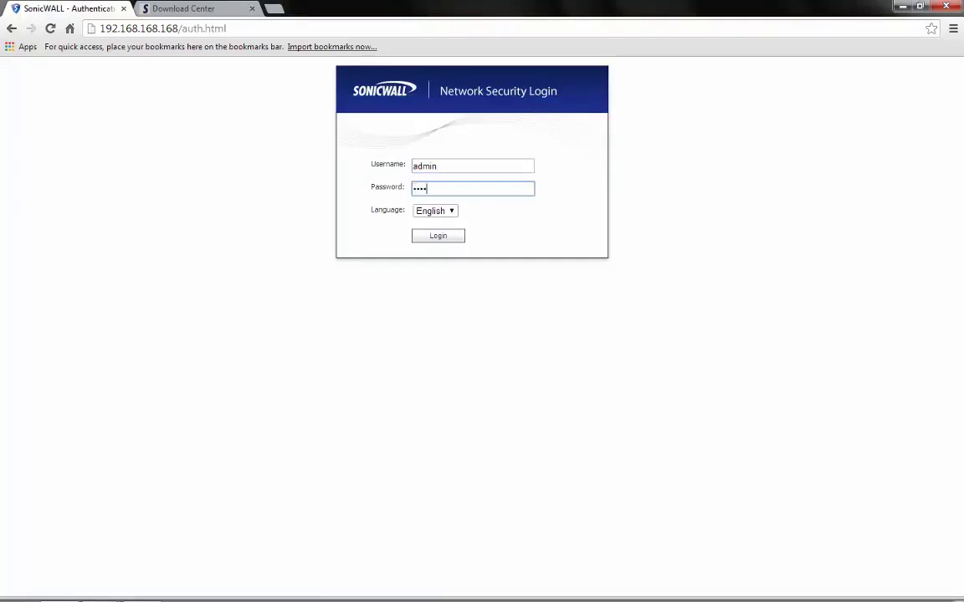
text(word)
key(Return)
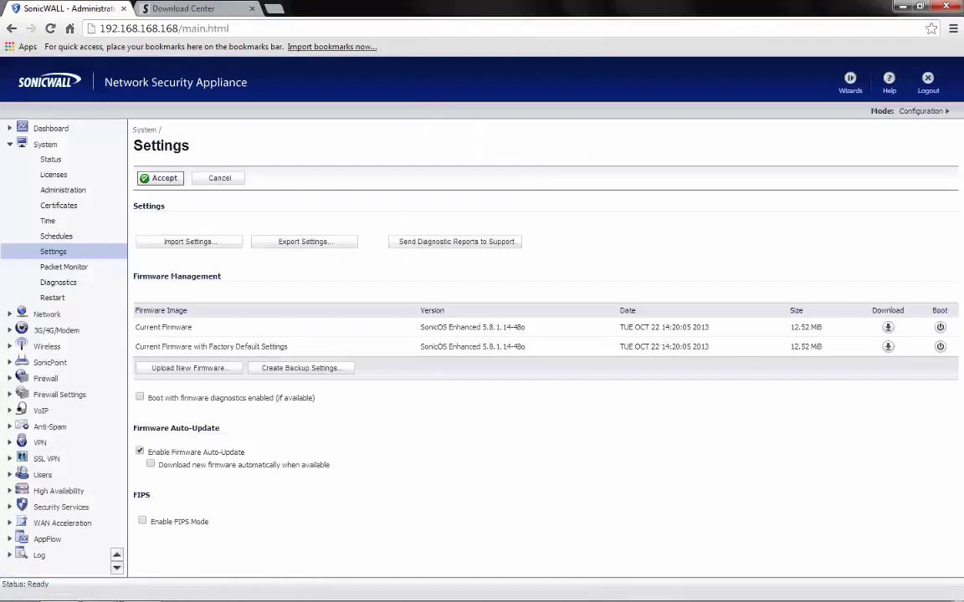
Confirm the Status page shows current firmware 5.8.1.14-48o, then log out
drag(144, 327, 177, 327)
drag(421, 327, 524, 327)
click(525, 327)
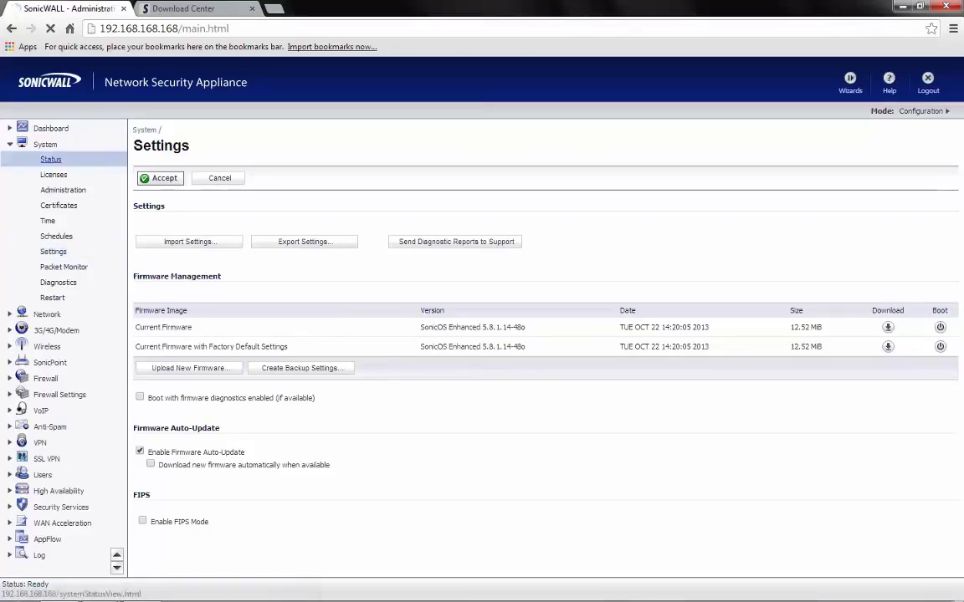
drag(341, 319, 310, 319)
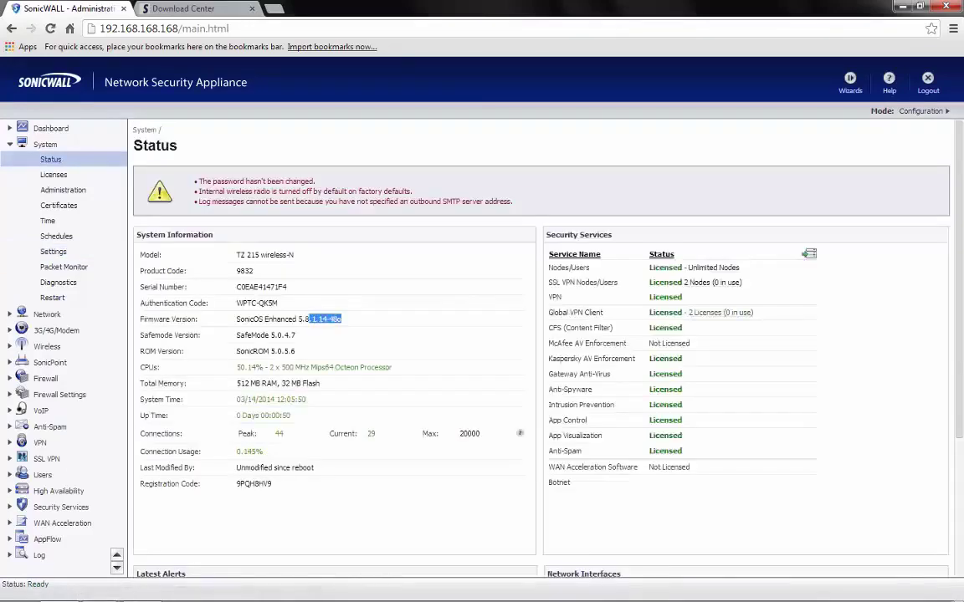
click(292, 286)
click(928, 81)
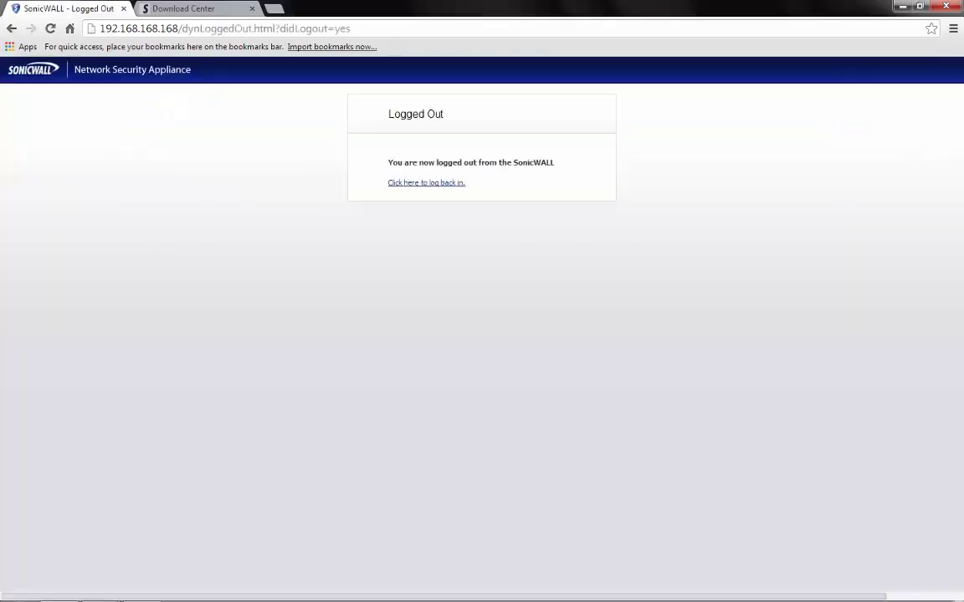